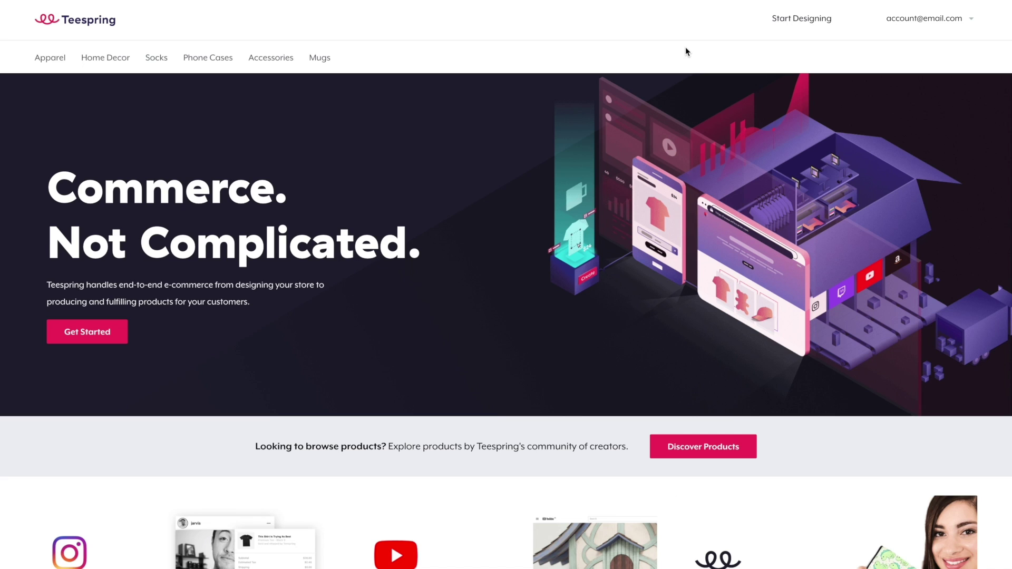
- Open the Start Designing launcher to begin a new product
{"action": "left_click", "coordinate": [785, 23]}
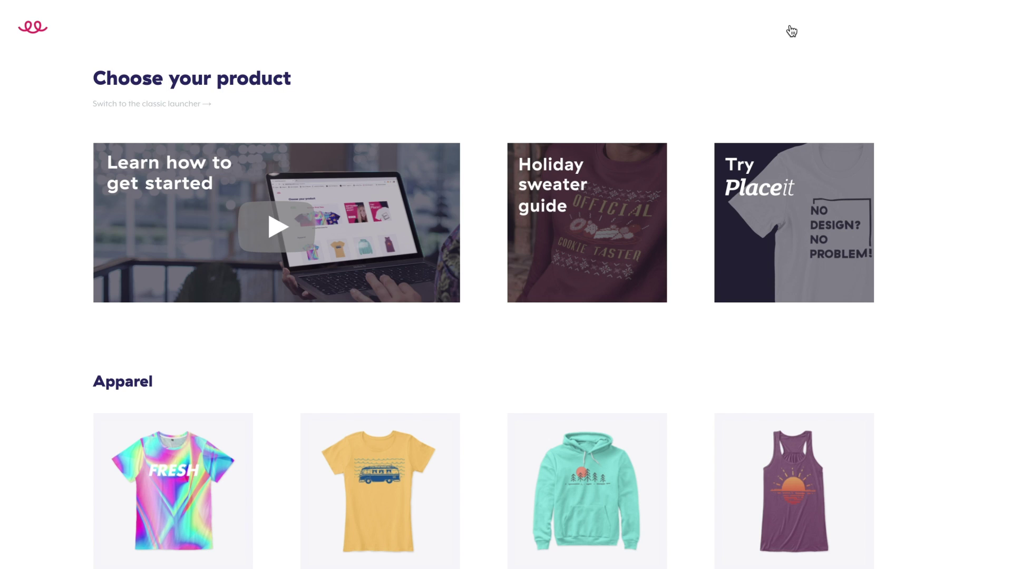
- Scroll the Choose your product catalogue down to the All-Over Print apparel cards
{"action": "scroll", "coordinate": [789, 30], "scroll_direction": "down", "scroll_amount": 3}
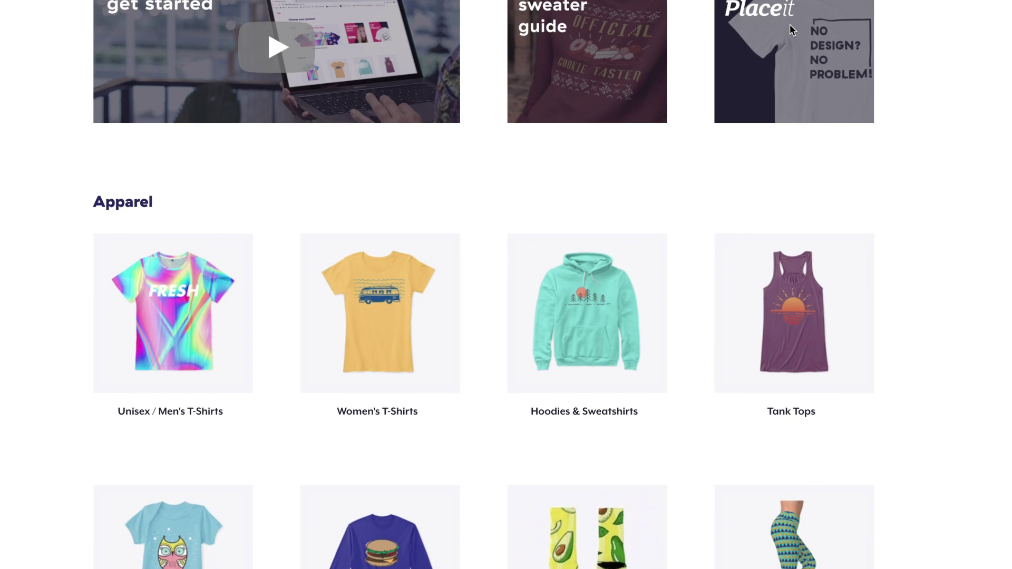
{"action": "scroll", "coordinate": [114, 222], "scroll_direction": "down", "scroll_amount": 2}
{"action": "scroll", "coordinate": [115, 221], "scroll_direction": "down", "scroll_amount": 20}
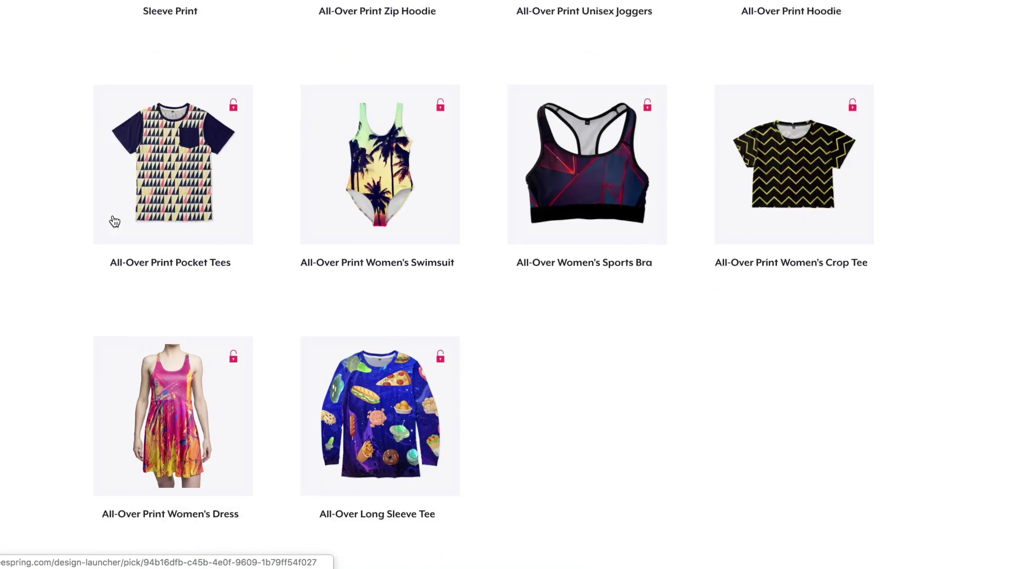
{"action": "scroll", "coordinate": [114, 221], "scroll_direction": "down", "scroll_amount": 10}
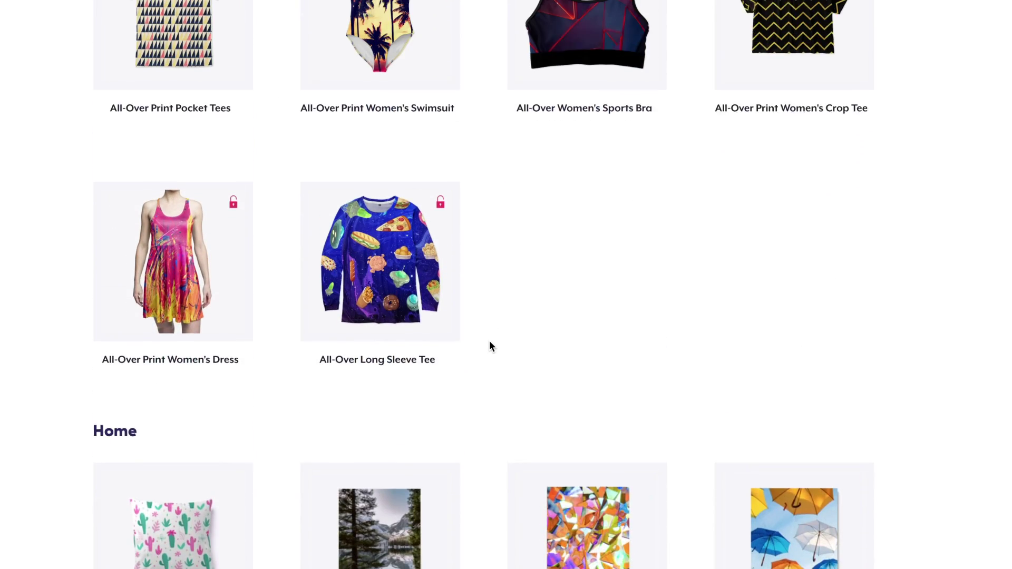
{"action": "scroll", "coordinate": [489, 345], "scroll_direction": "up", "scroll_amount": 5}
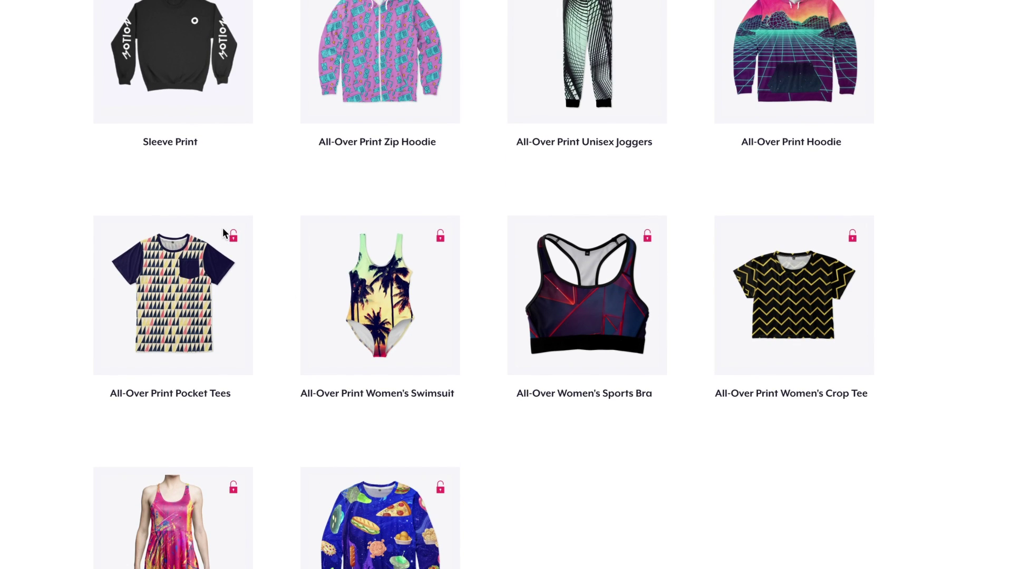
{"action": "mouse_move", "coordinate": [443, 244]}
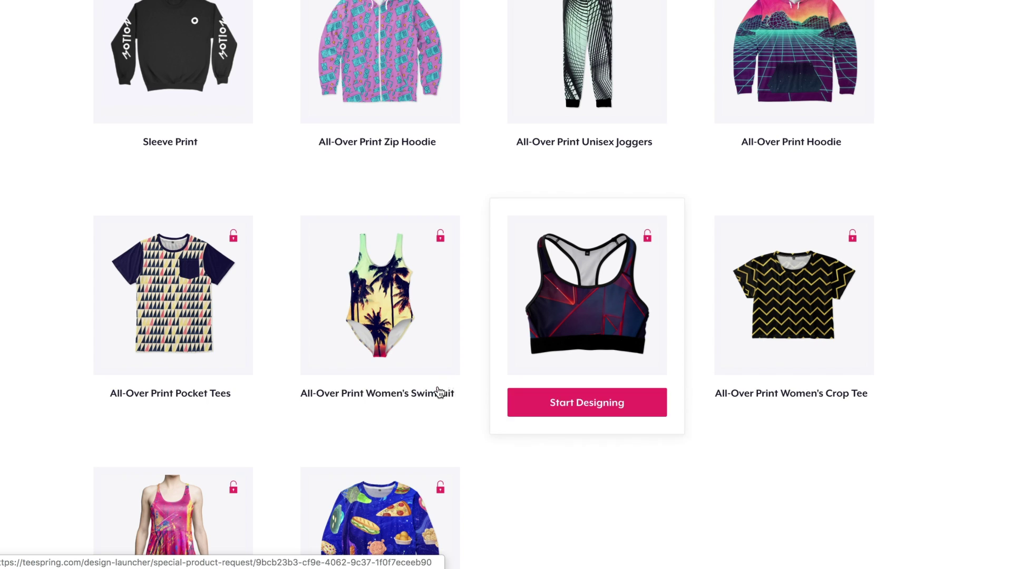
{"action": "left_click", "coordinate": [381, 408]}
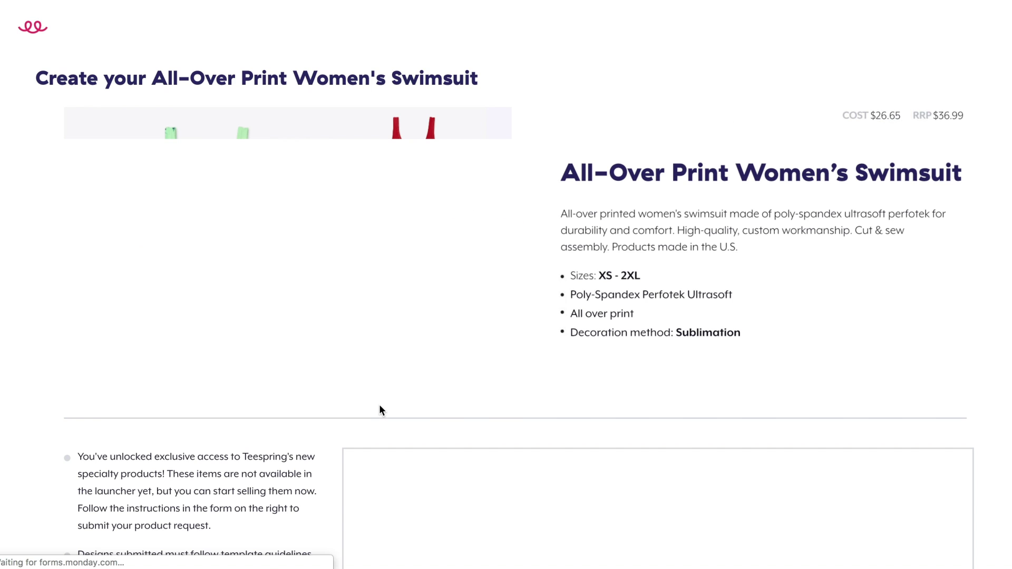
{"action": "scroll", "coordinate": [382, 410], "scroll_direction": "down", "scroll_amount": 2}
{"action": "scroll", "coordinate": [379, 407], "scroll_direction": "down", "scroll_amount": 5}
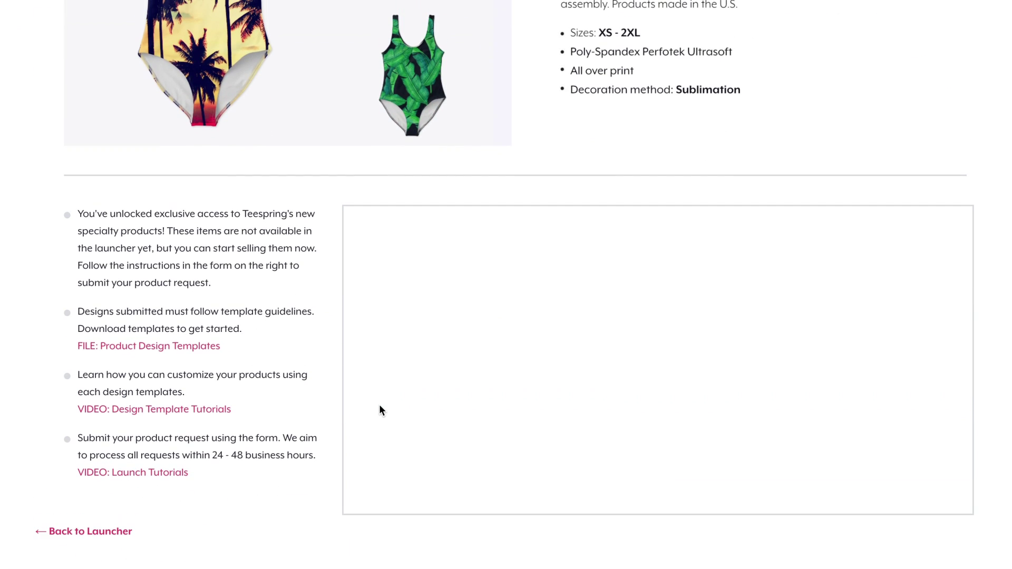
{"action": "left_click_drag", "start_coordinate": [77, 213], "coordinate": [211, 292]}
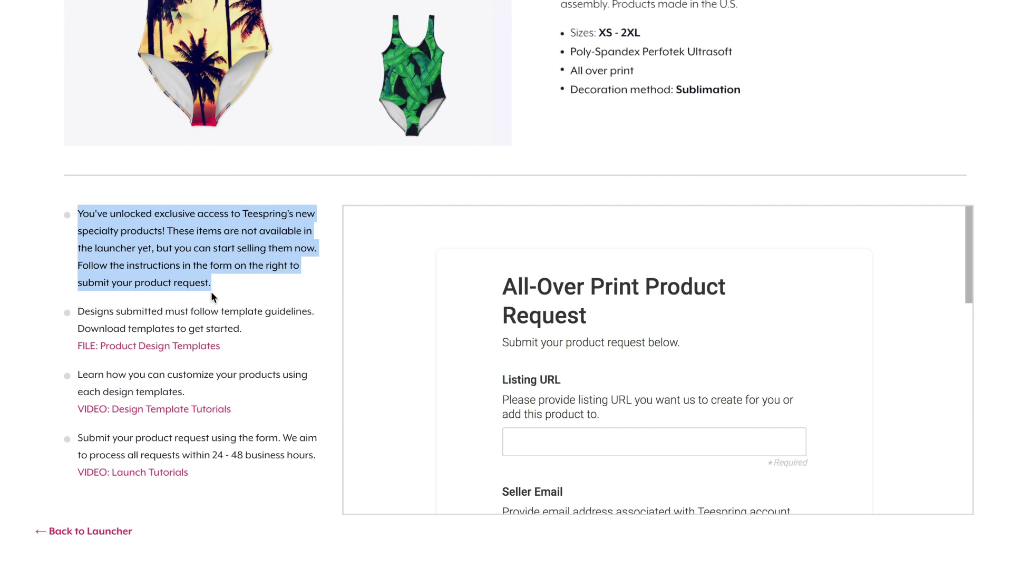
{"action": "left_click", "coordinate": [232, 287]}
{"action": "scroll", "coordinate": [232, 290], "scroll_direction": "up", "scroll_amount": 5}
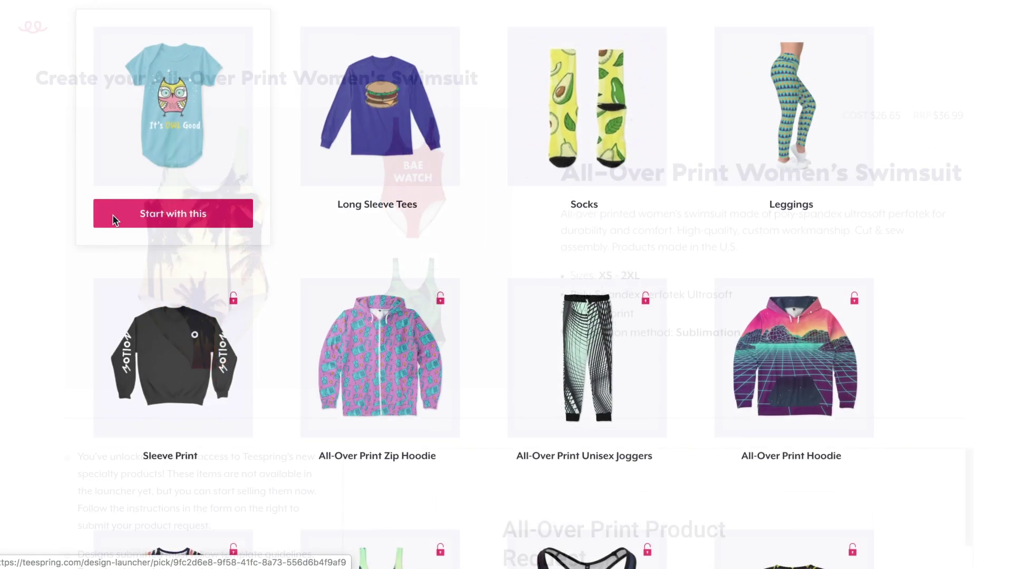
{"action": "scroll", "coordinate": [112, 214], "scroll_direction": "up", "scroll_amount": 10}
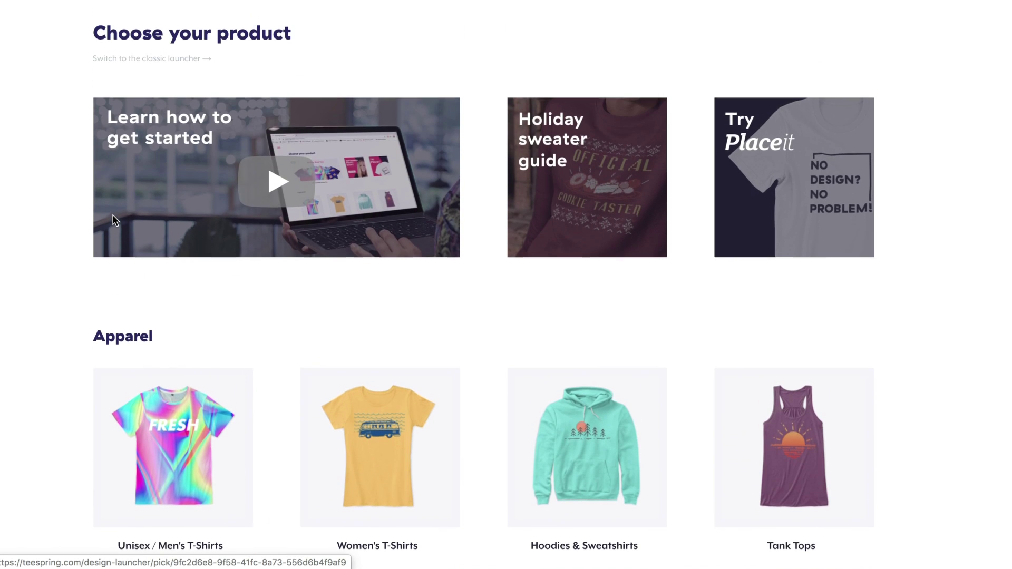
- Choose the Unisex / Men's T-Shirts category and scroll through its tees
{"action": "scroll", "coordinate": [112, 214], "scroll_direction": "down", "scroll_amount": 3}
{"action": "left_click", "coordinate": [160, 410]}
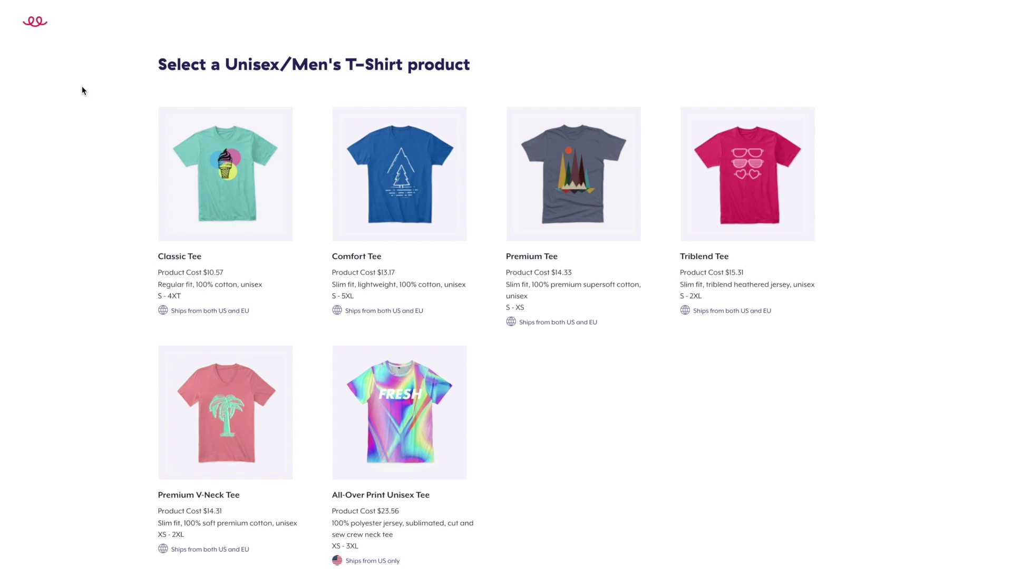
{"action": "scroll", "coordinate": [81, 88], "scroll_direction": "down", "scroll_amount": 2}
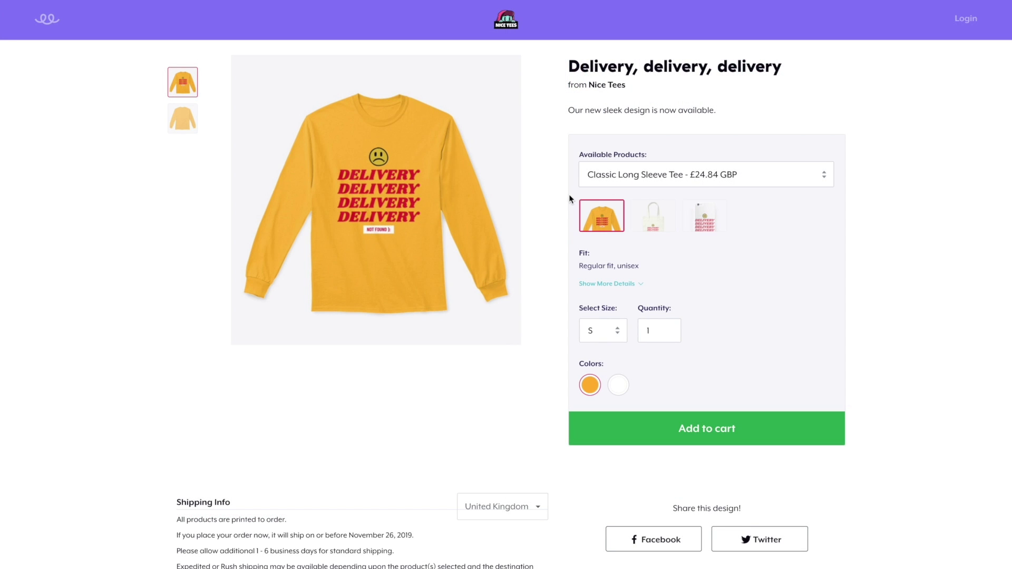
- Check the shipping regions and set the footer storefront location to USA
{"action": "scroll", "coordinate": [635, 337], "scroll_direction": "down", "scroll_amount": 4}
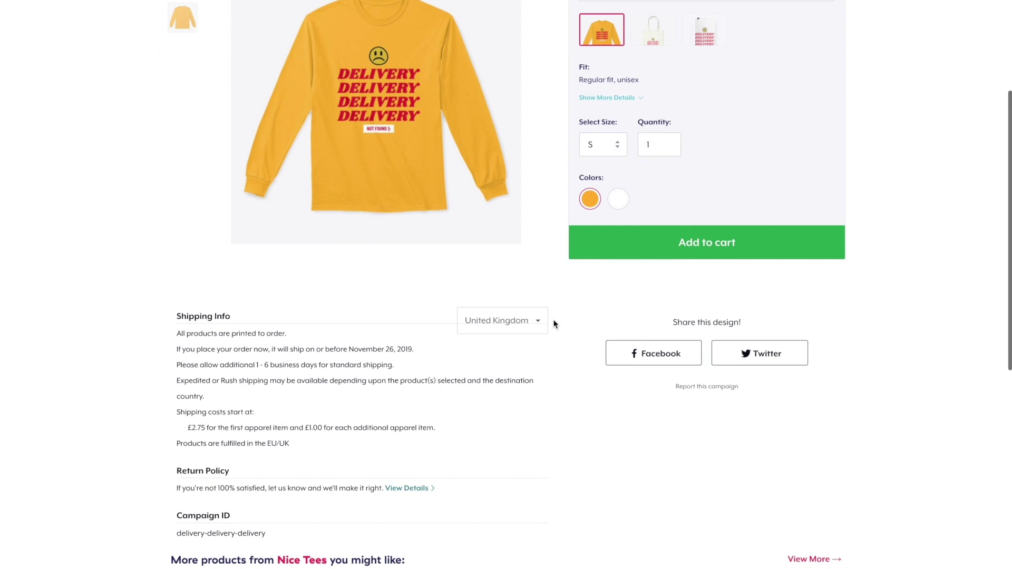
{"action": "left_click", "coordinate": [526, 320]}
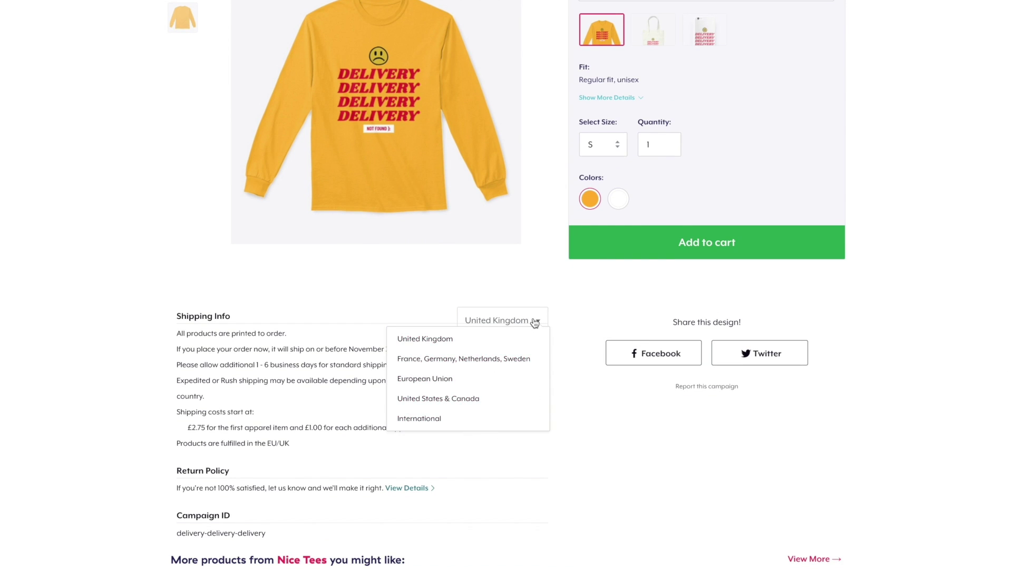
{"action": "left_click", "coordinate": [535, 323]}
{"action": "scroll", "coordinate": [577, 339], "scroll_direction": "down", "scroll_amount": 5}
{"action": "scroll", "coordinate": [577, 340], "scroll_direction": "down", "scroll_amount": 4}
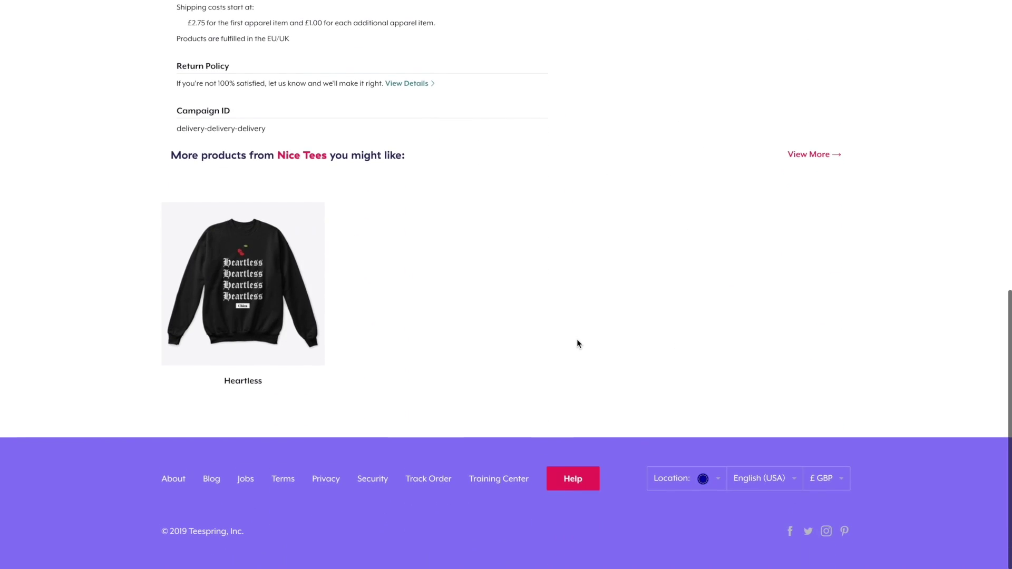
{"action": "left_click", "coordinate": [671, 467]}
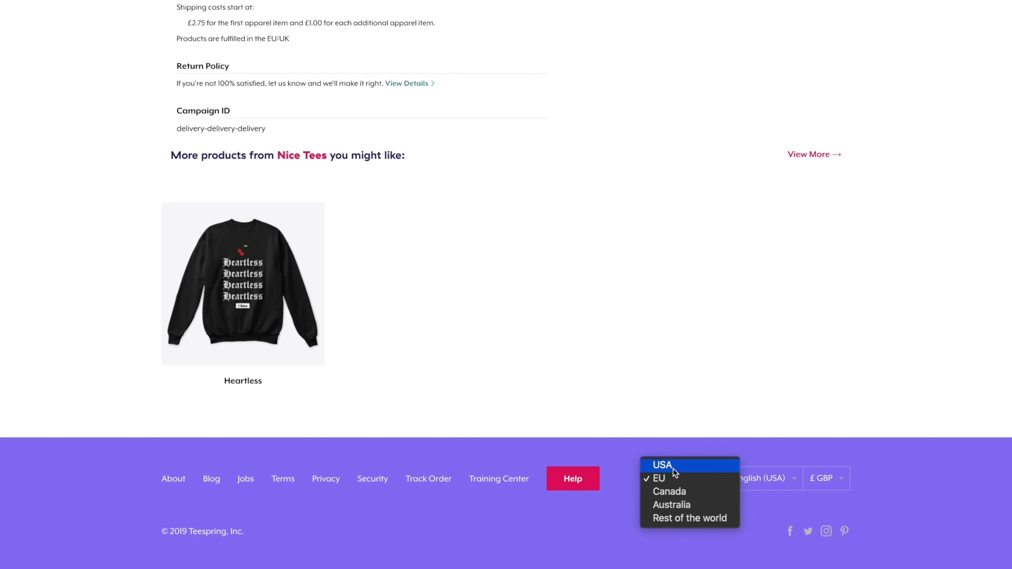
{"action": "left_click", "coordinate": [676, 466]}
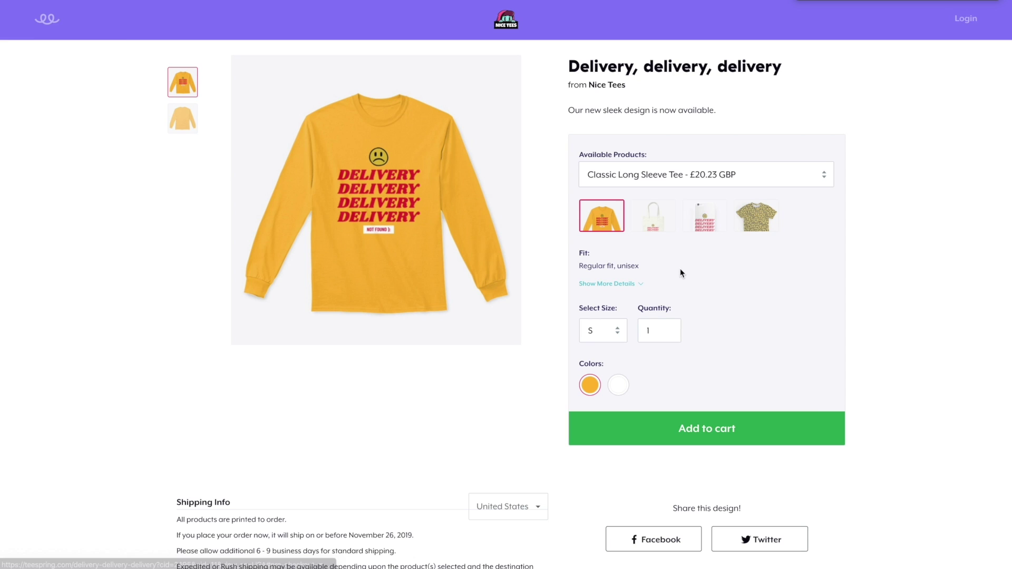
- Switch the listing to the All-Over Print Unisex Tee and review the page
{"action": "left_click", "coordinate": [756, 215]}
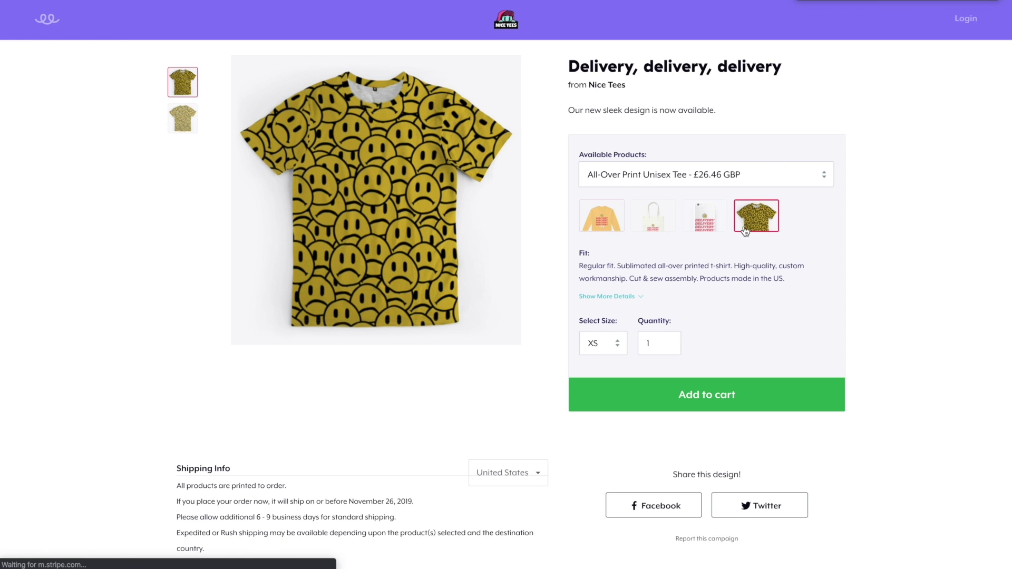
{"action": "scroll", "coordinate": [725, 340], "scroll_direction": "down", "scroll_amount": 5}
{"action": "scroll", "coordinate": [725, 340], "scroll_direction": "down", "scroll_amount": 5}
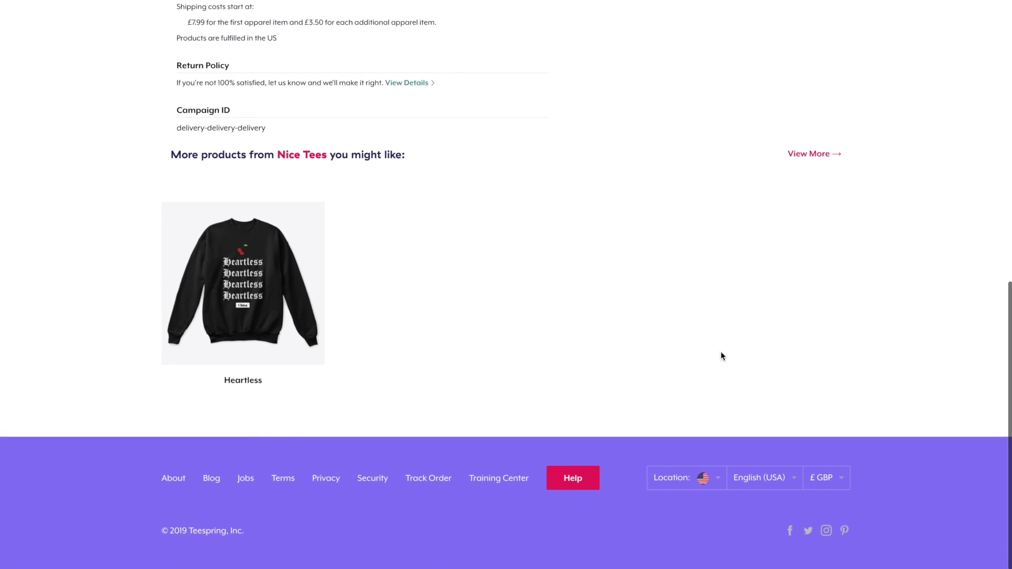
{"action": "scroll", "coordinate": [715, 479], "scroll_direction": "up", "scroll_amount": 10}
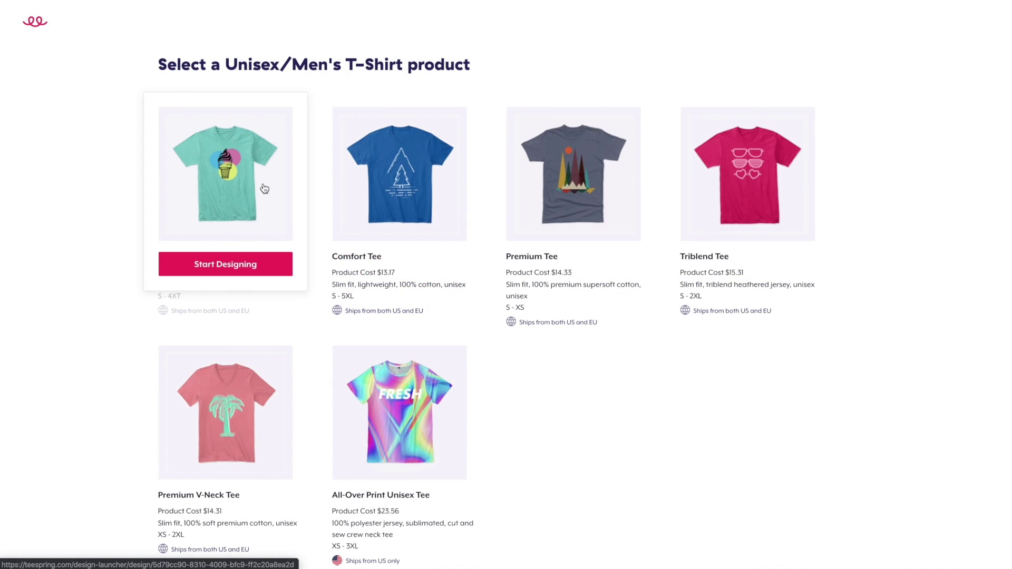
- Start selling a Classic Tee design and add TEXT in the HETILICA font
{"action": "left_click", "coordinate": [240, 266]}
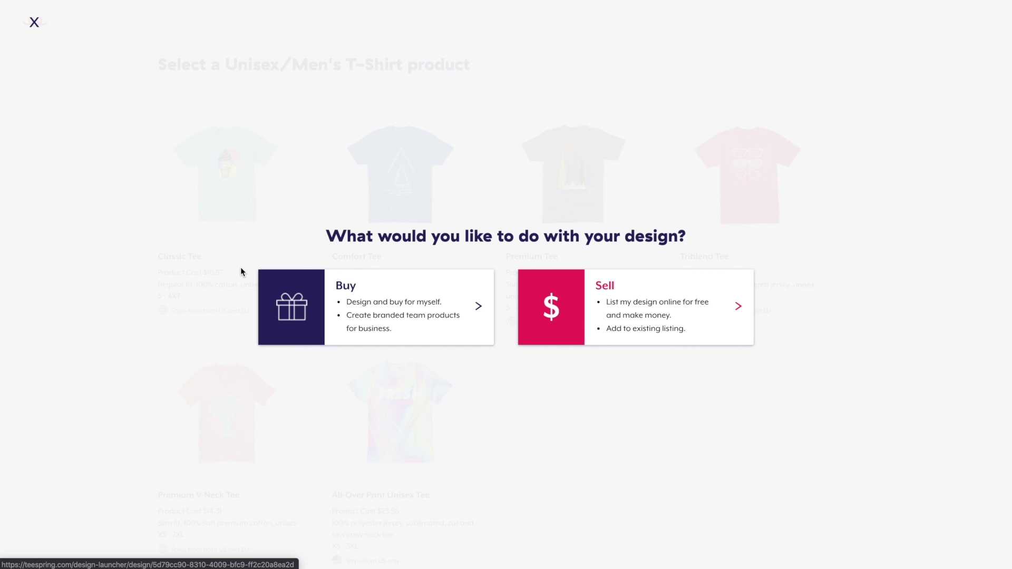
{"action": "left_click", "coordinate": [610, 323]}
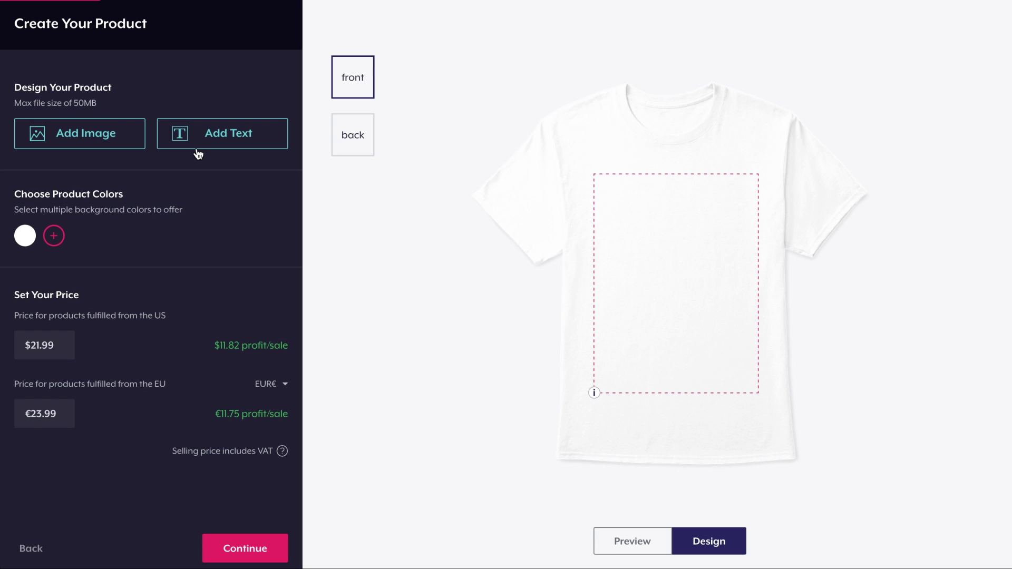
{"action": "left_click", "coordinate": [198, 153]}
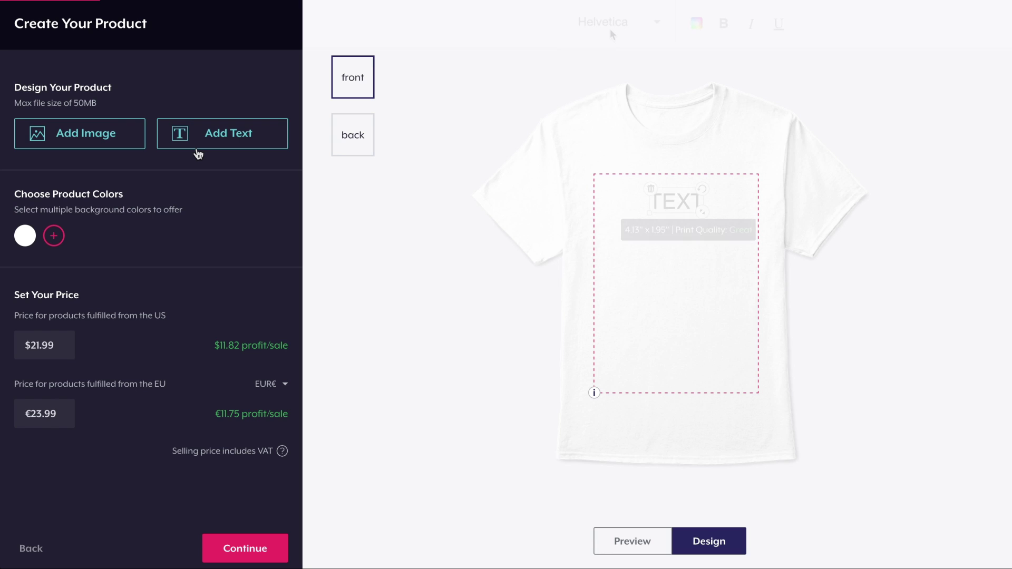
{"action": "left_click", "coordinate": [610, 24]}
{"action": "scroll", "coordinate": [589, 157], "scroll_direction": "down", "scroll_amount": 1}
{"action": "scroll", "coordinate": [588, 157], "scroll_direction": "down", "scroll_amount": 1}
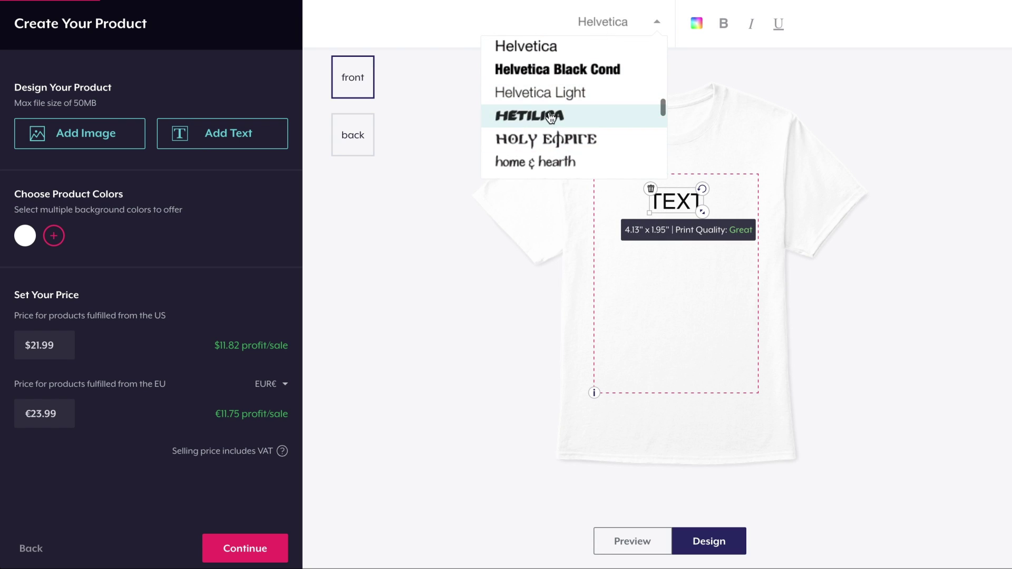
{"action": "left_click", "coordinate": [549, 112]}
- Make the TEXT crimson, enlarge it, tilt it about 25 degrees, and underline it
{"action": "left_click", "coordinate": [695, 23]}
{"action": "left_click", "coordinate": [770, 89]}
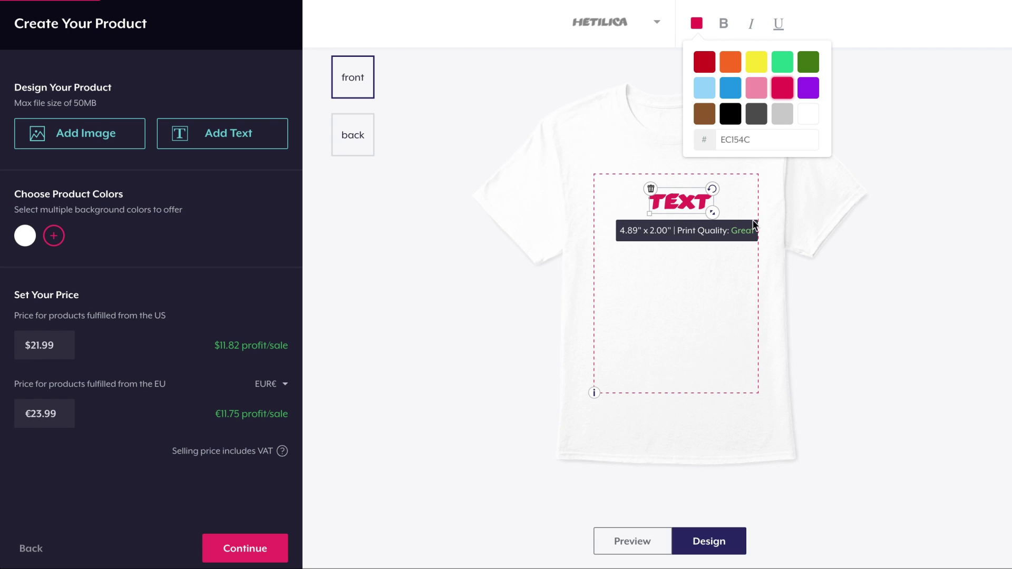
{"action": "left_click_drag", "start_coordinate": [712, 212], "coordinate": [662, 297]}
{"action": "left_click_drag", "start_coordinate": [701, 253], "coordinate": [725, 182]}
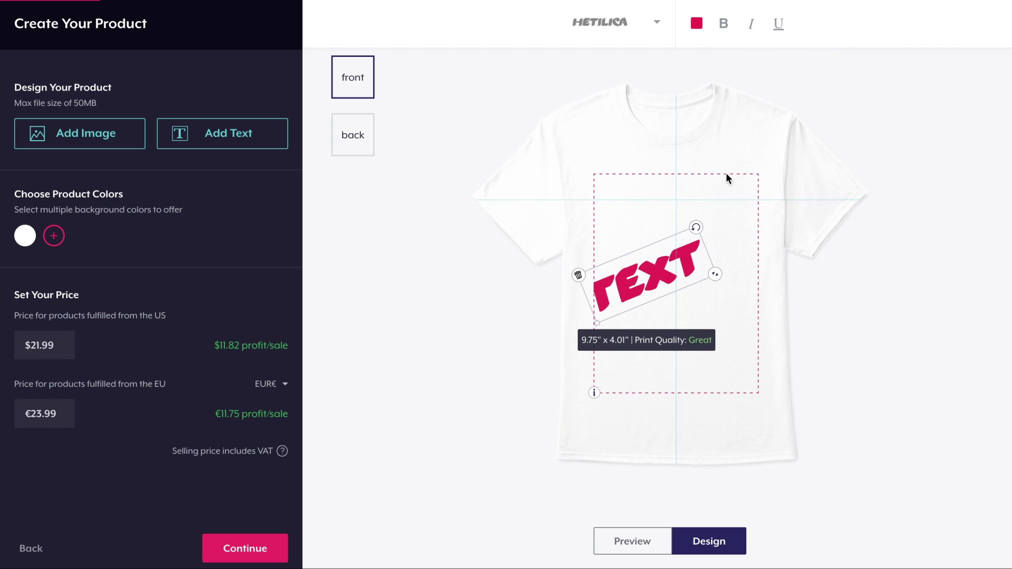
{"action": "left_click", "coordinate": [778, 23]}
- Delete the TEXT and upload the S18Z_2JPH.png artwork onto the shirt front
{"action": "left_click", "coordinate": [579, 275]}
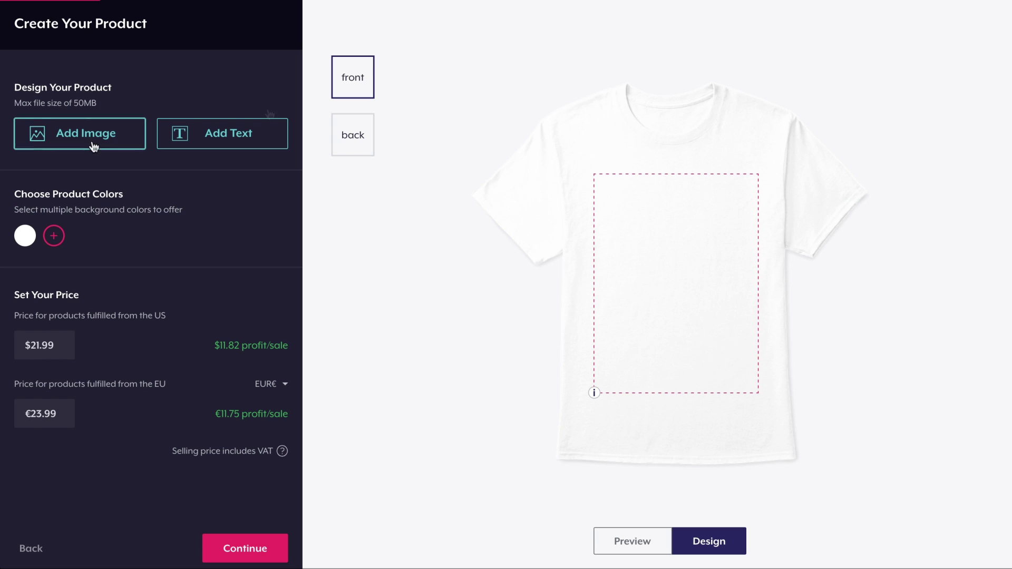
{"action": "left_click", "coordinate": [93, 144]}
{"action": "left_click", "coordinate": [502, 56]}
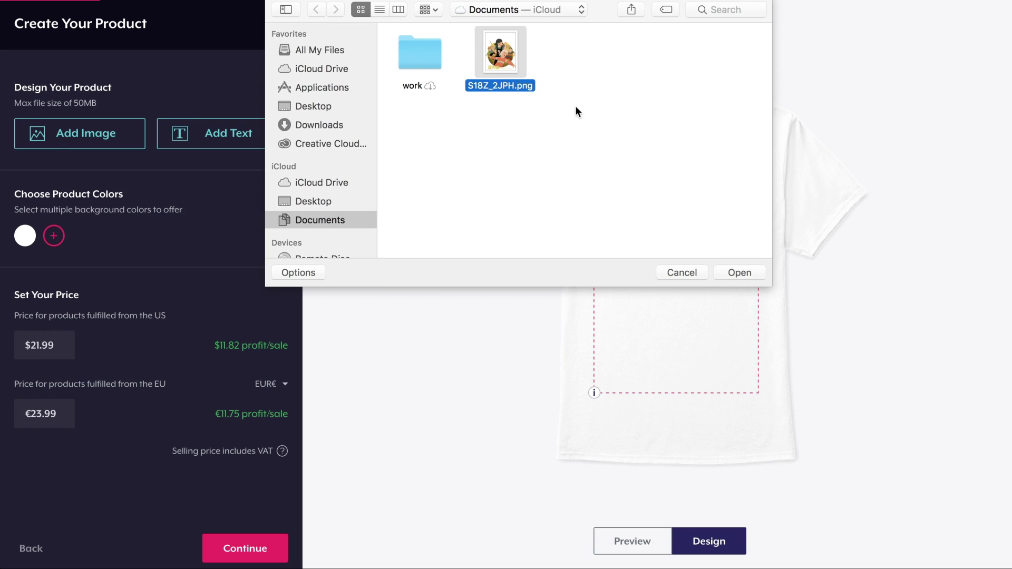
{"action": "left_click", "coordinate": [739, 272]}
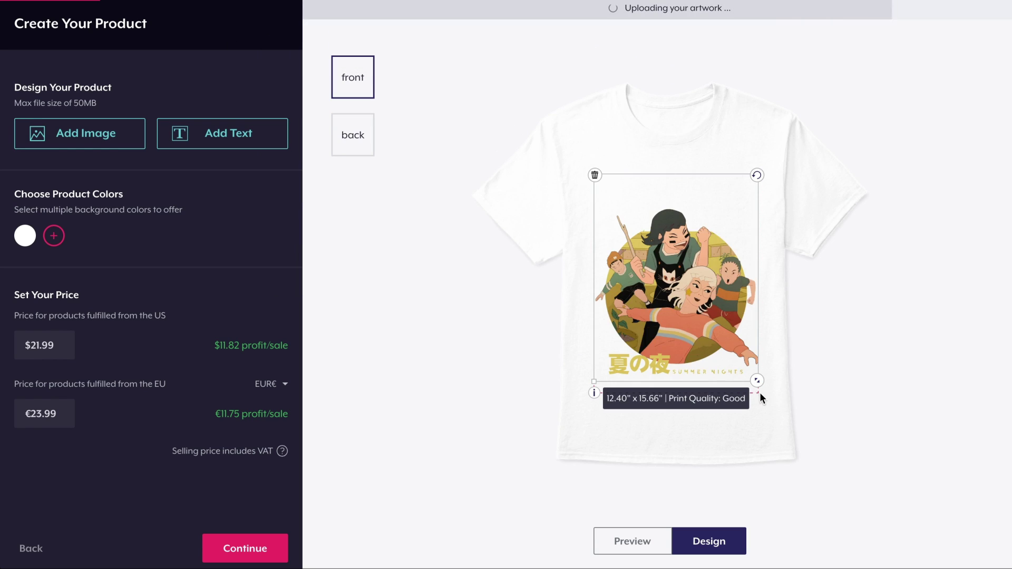
- Resize the artwork to 10.63" x 13.43", centre it, and show the shirt colours
{"action": "left_click_drag", "start_coordinate": [754, 380], "coordinate": [733, 351]}
{"action": "left_click_drag", "start_coordinate": [722, 316], "coordinate": [735, 316]}
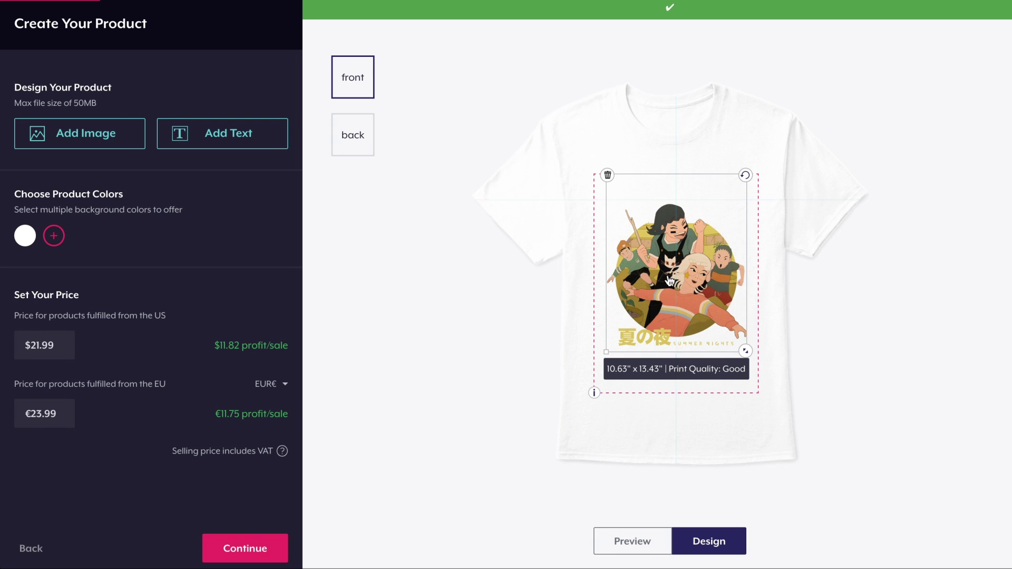
{"action": "left_click", "coordinate": [54, 235]}
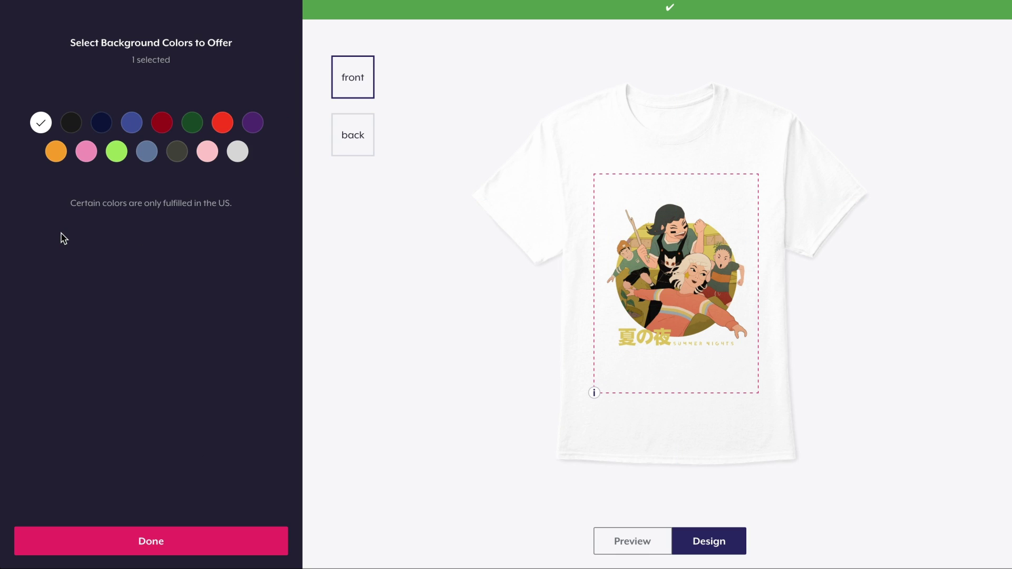
- Offer the tee in black, navy and slate blue, with black as the preview
{"action": "left_click", "coordinate": [72, 124]}
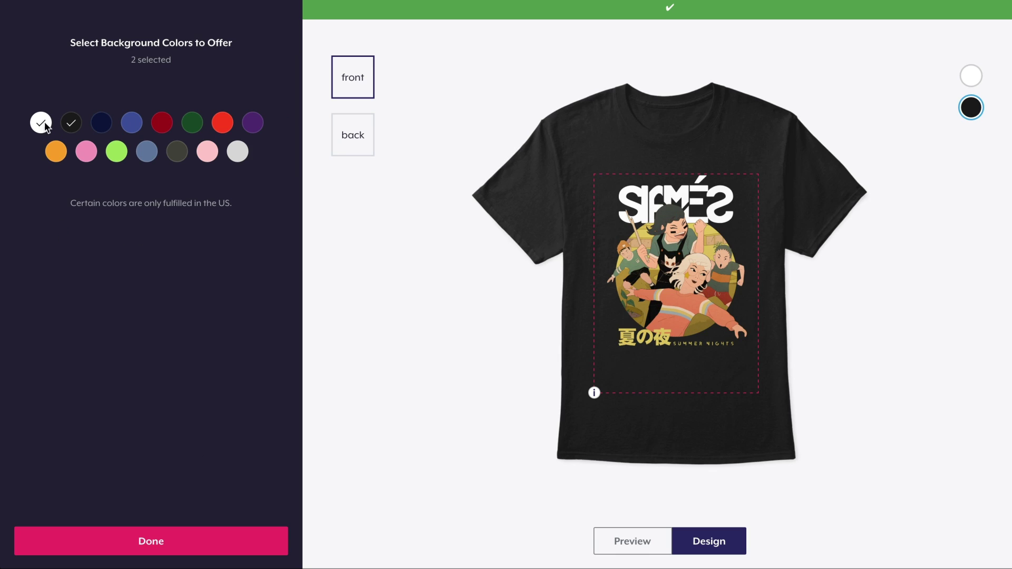
{"action": "left_click", "coordinate": [99, 127]}
{"action": "left_click", "coordinate": [149, 153]}
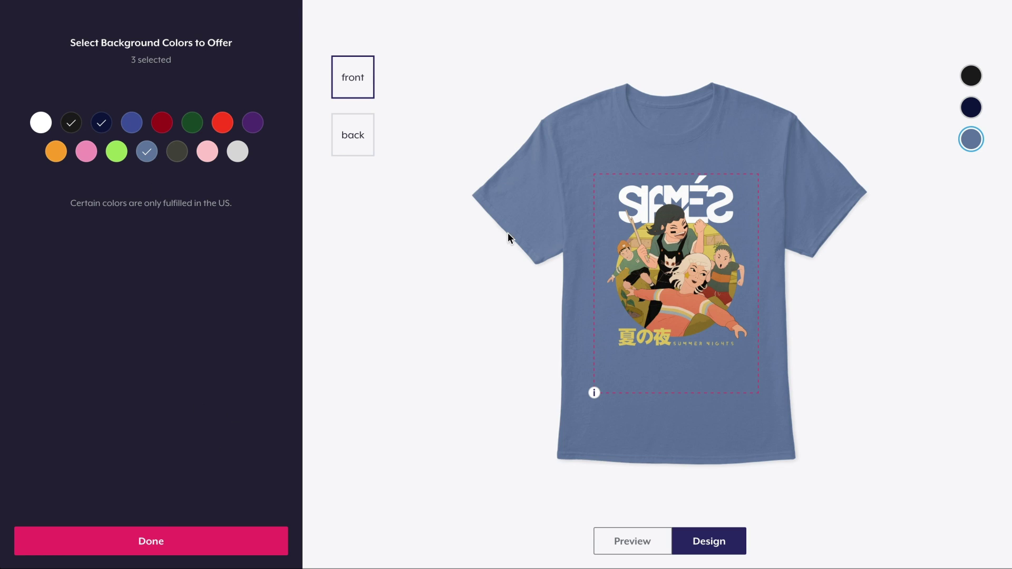
{"action": "left_click", "coordinate": [973, 86]}
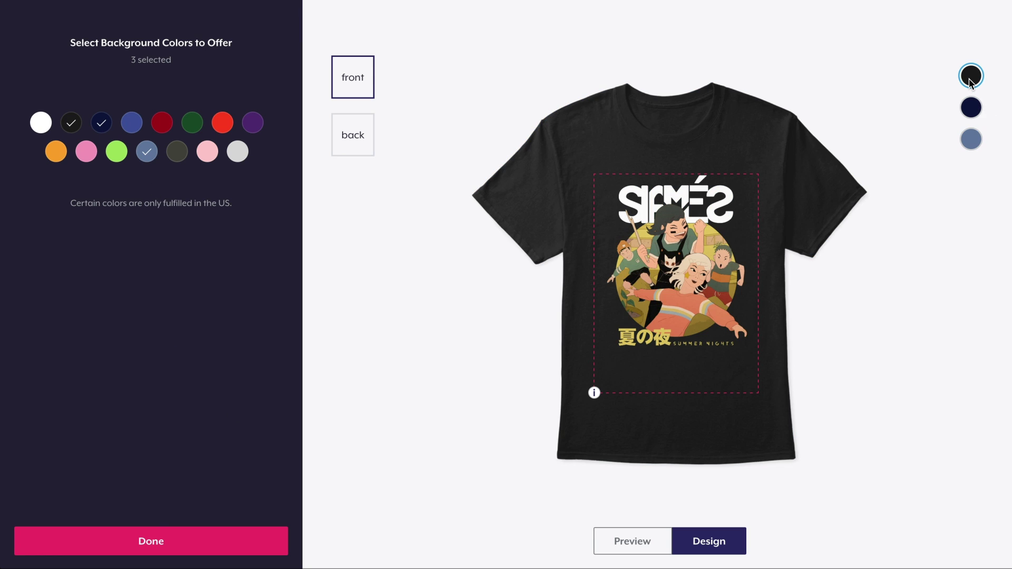
{"action": "left_click", "coordinate": [187, 548]}
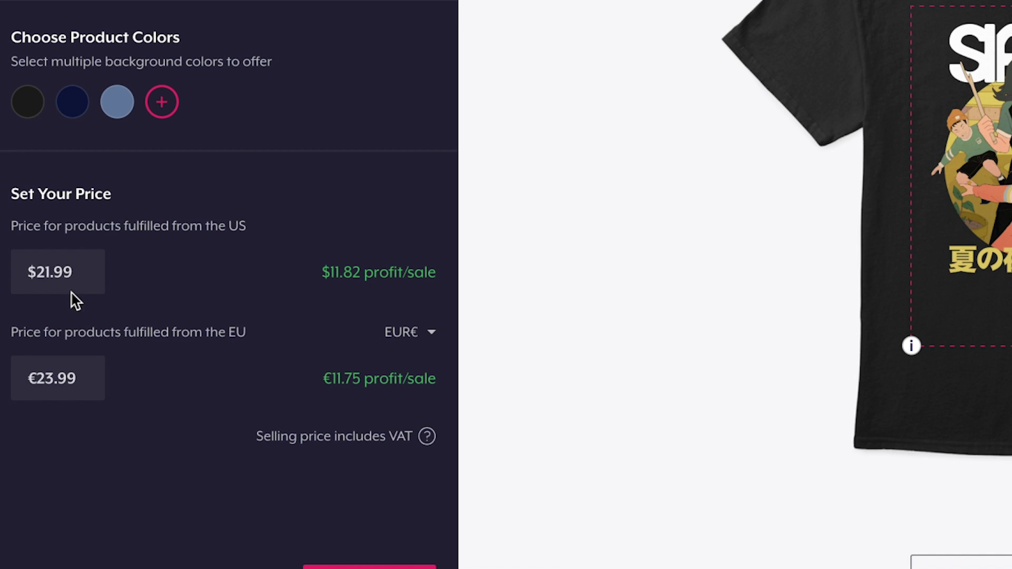
- Review the US $21.99 and EU €23.99 selling prices
{"action": "left_click_drag", "start_coordinate": [30, 346], "coordinate": [72, 345]}
{"action": "left_click_drag", "start_coordinate": [26, 378], "coordinate": [134, 386]}
{"action": "left_click", "coordinate": [227, 373]}
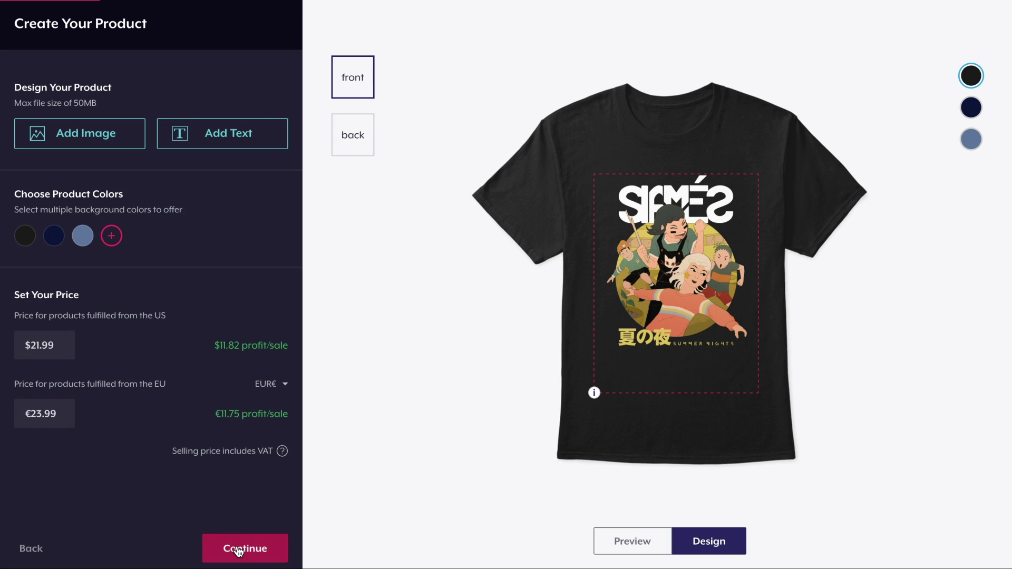
- Add the Women's Comfort Tee with the design centred and Classic Red as a colour
{"action": "left_click", "coordinate": [238, 551]}
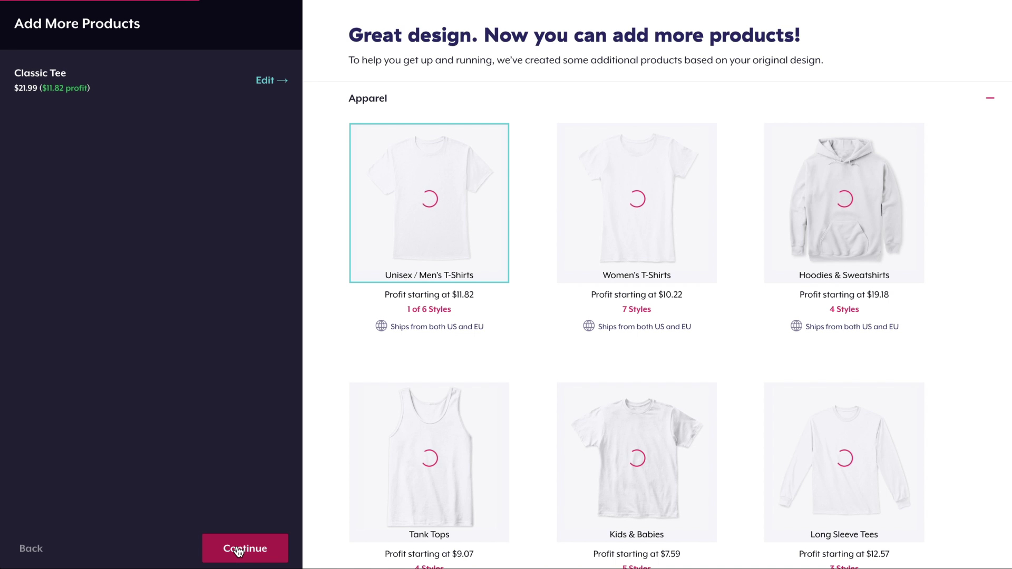
{"action": "left_click", "coordinate": [639, 309]}
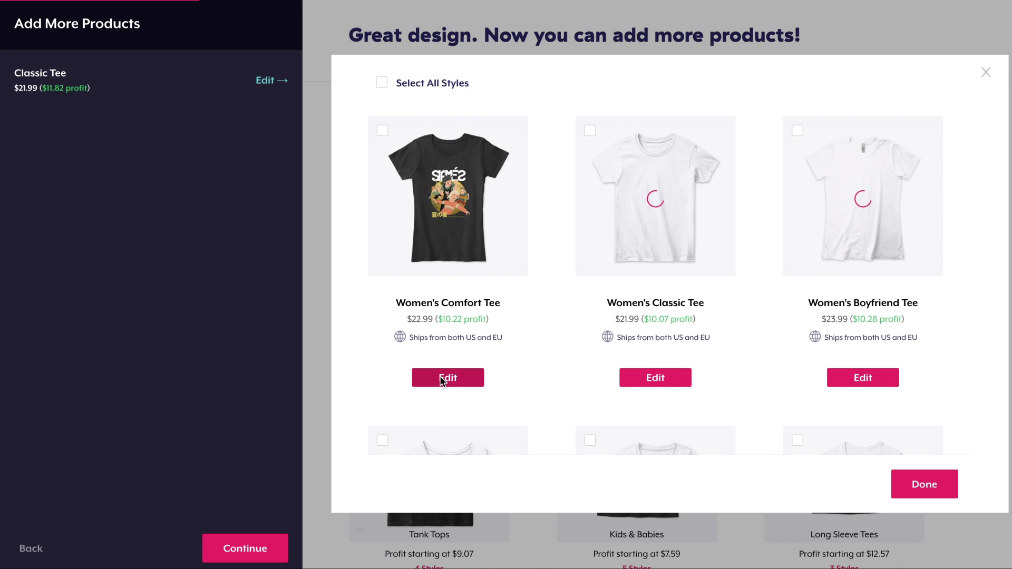
{"action": "left_click", "coordinate": [440, 376]}
{"action": "mouse_move", "coordinate": [691, 279]}
{"action": "left_mouse_down"}
{"action": "mouse_move", "coordinate": [702, 275]}
{"action": "mouse_move", "coordinate": [694, 278]}
{"action": "left_mouse_up"}
{"action": "left_click", "coordinate": [82, 275]}
{"action": "left_click", "coordinate": [41, 122]}
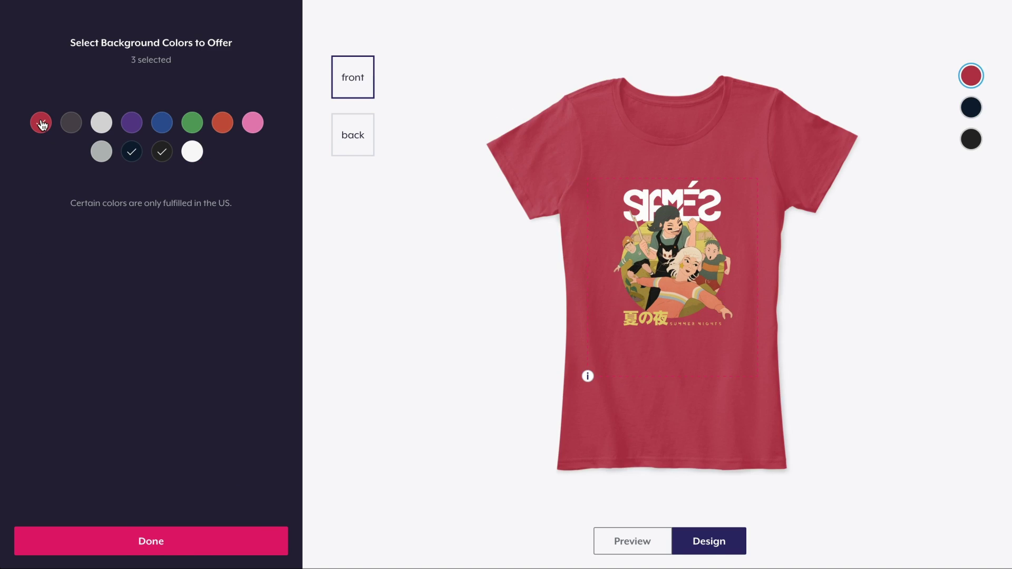
{"action": "left_click", "coordinate": [151, 540]}
{"action": "scroll", "coordinate": [13, 384], "scroll_direction": "down", "scroll_amount": 2}
{"action": "left_click", "coordinate": [180, 541]}
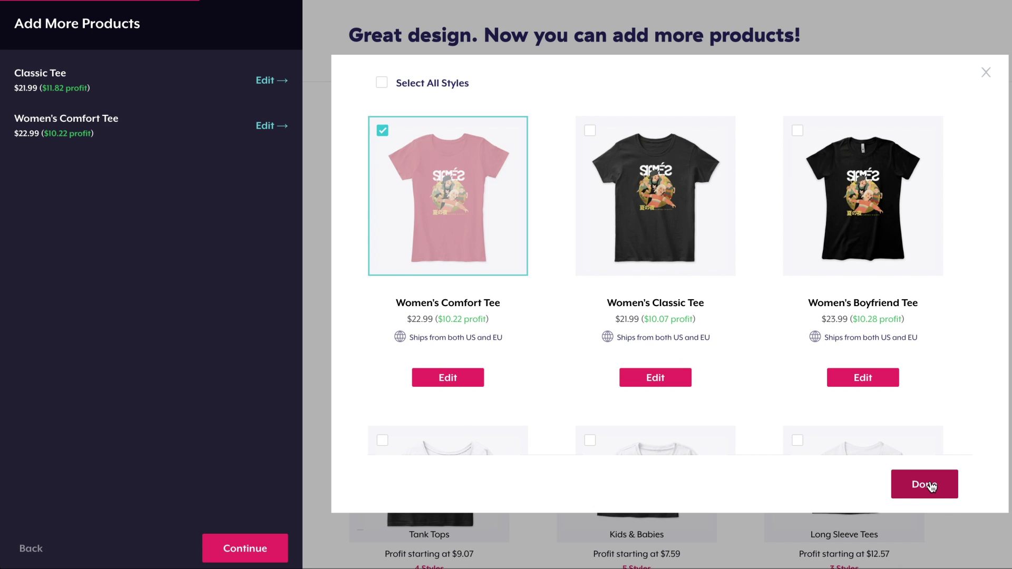
- Add the Classic Pullover Hoodie with crimson and orange as extra colours
{"action": "left_click", "coordinate": [930, 486]}
{"action": "left_click", "coordinate": [851, 321]}
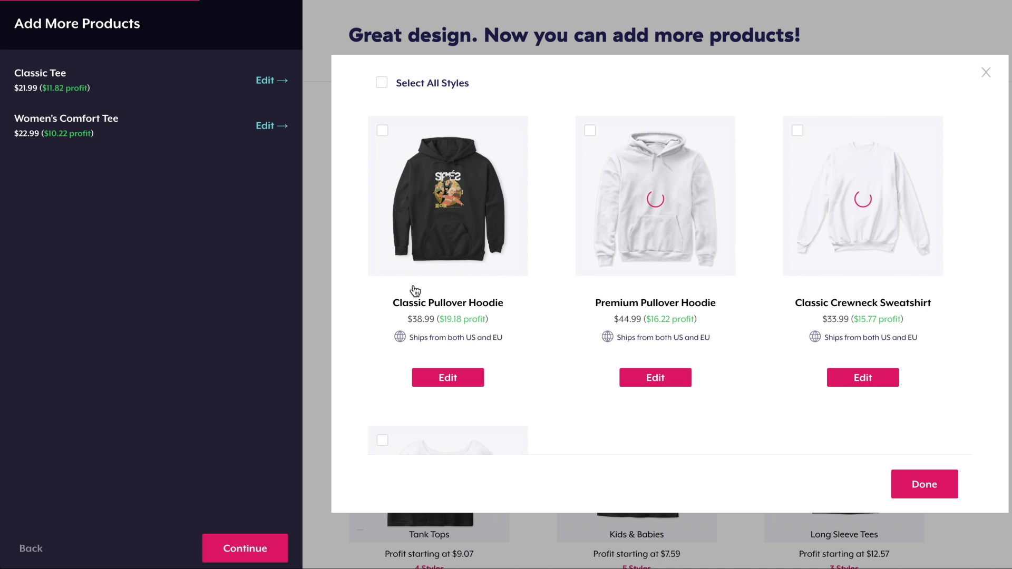
{"action": "left_click", "coordinate": [383, 131]}
{"action": "left_click", "coordinate": [441, 373]}
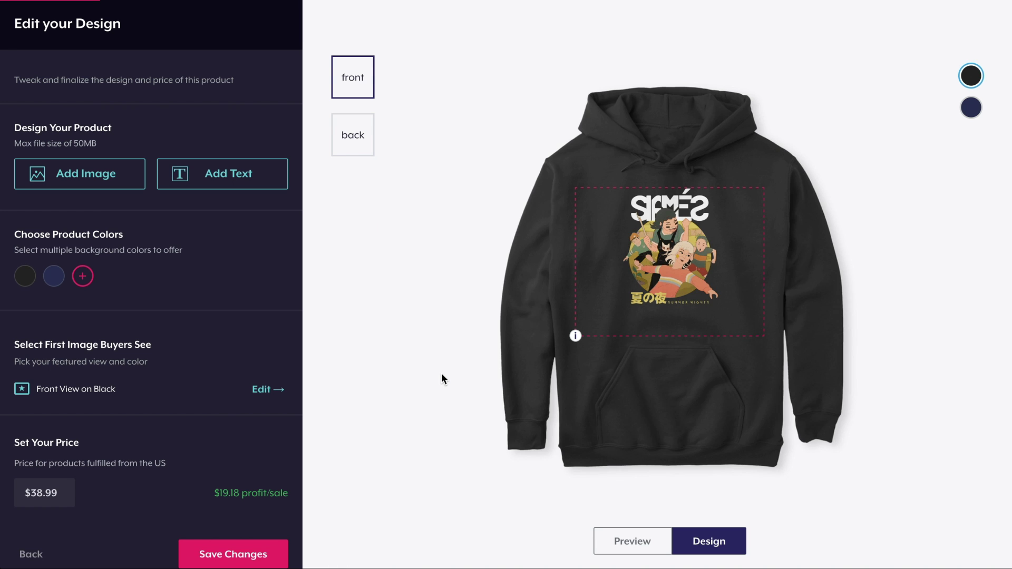
{"action": "left_click", "coordinate": [85, 277]}
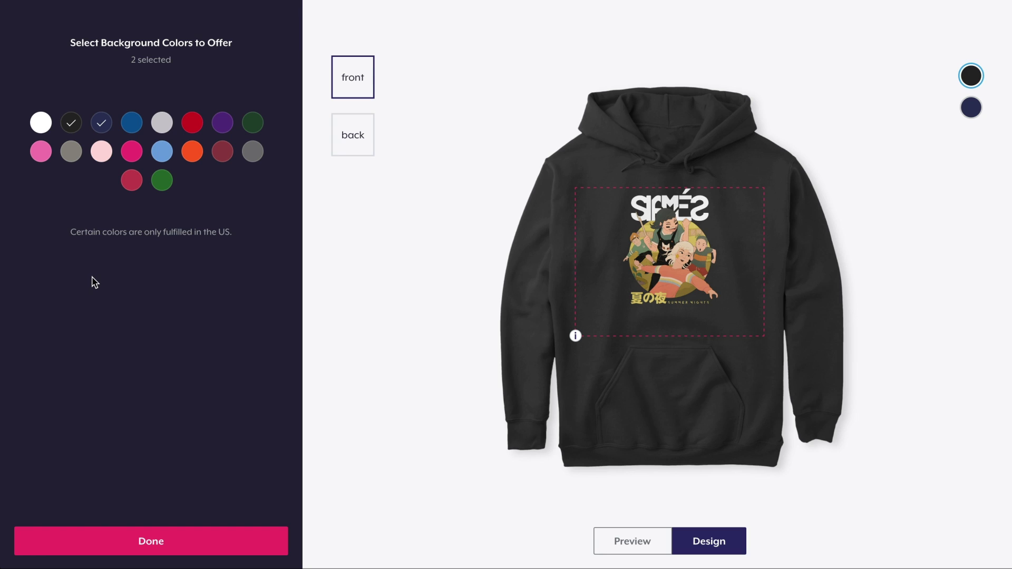
{"action": "left_click", "coordinate": [132, 180]}
{"action": "left_click", "coordinate": [190, 154]}
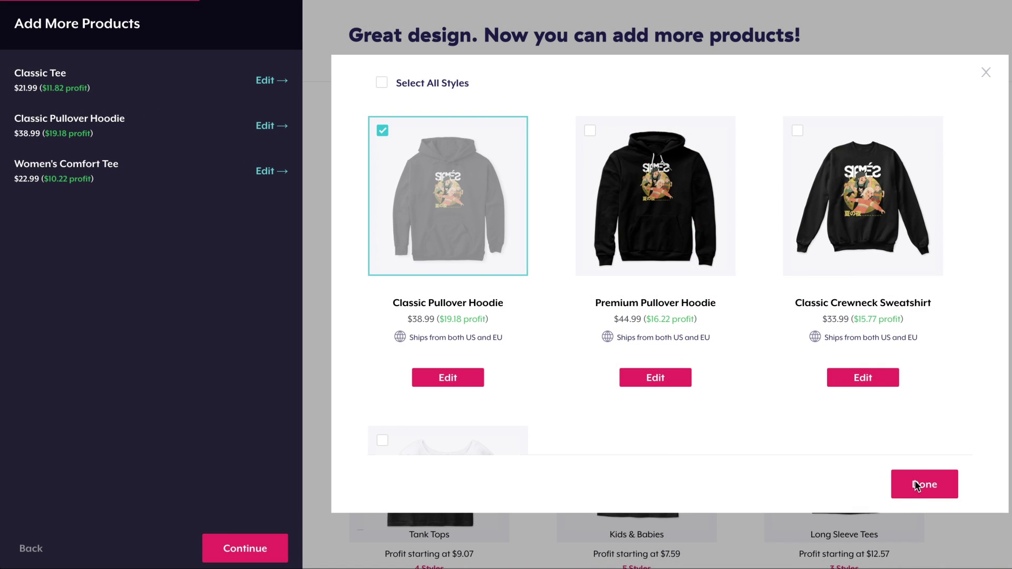
{"action": "left_click", "coordinate": [918, 485]}
- Add the iPhone Case from Accessories and continue to Create Your Listing
{"action": "scroll", "coordinate": [982, 427], "scroll_direction": "down", "scroll_amount": 8}
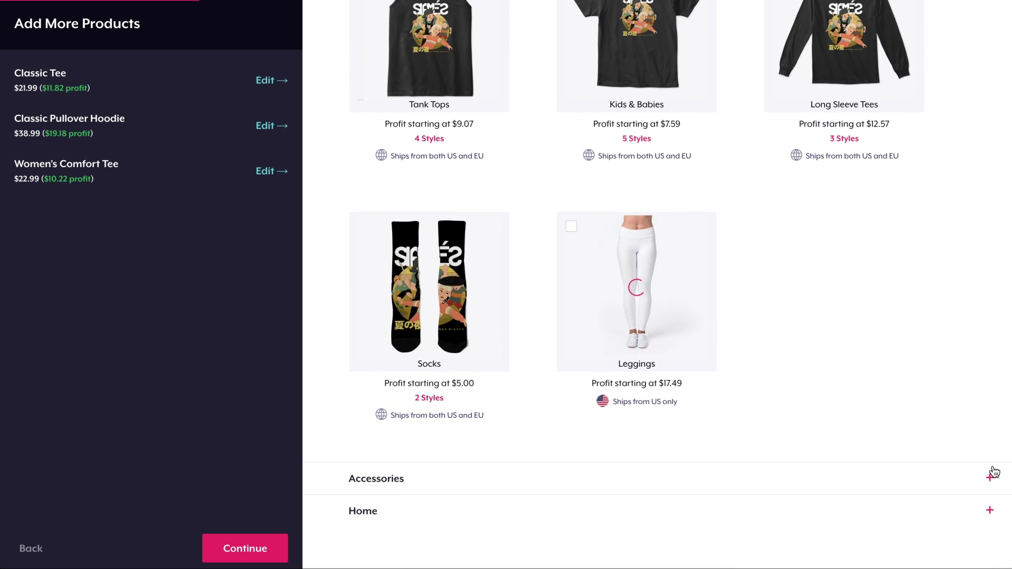
{"action": "left_click", "coordinate": [990, 478]}
{"action": "scroll", "coordinate": [493, 422], "scroll_direction": "down", "scroll_amount": 5}
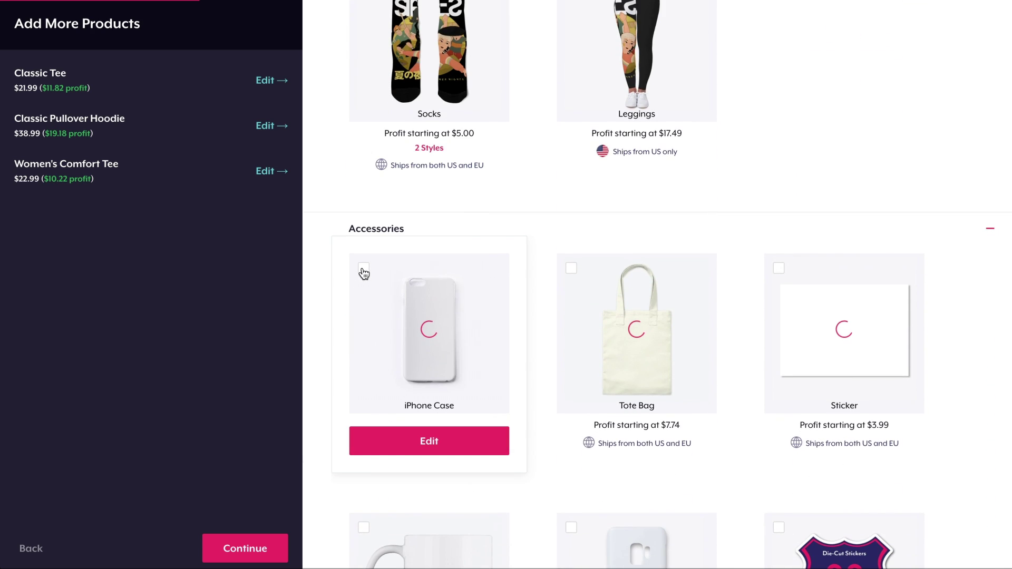
{"action": "left_click", "coordinate": [363, 269]}
{"action": "left_click", "coordinate": [417, 448]}
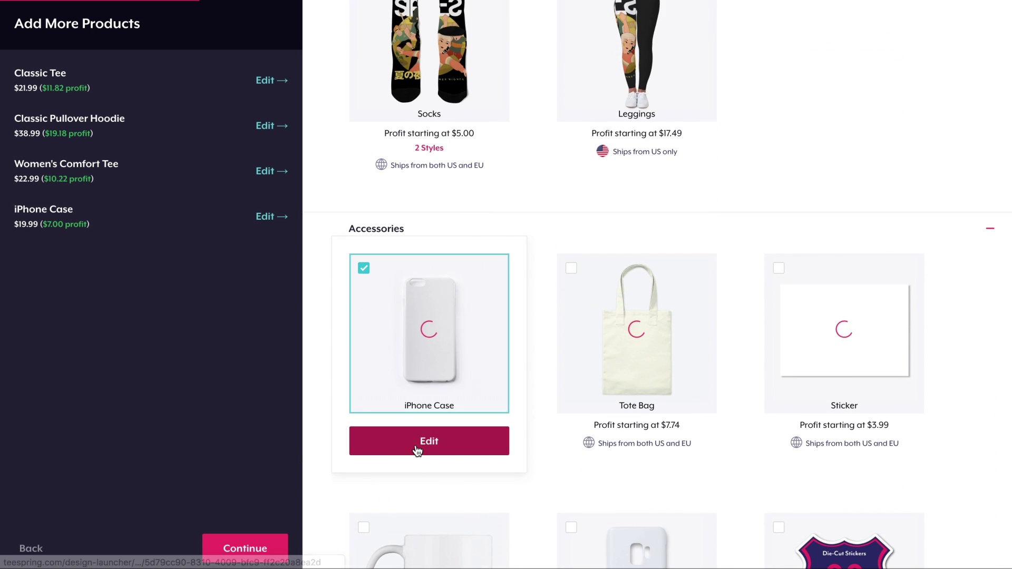
{"action": "left_click", "coordinate": [275, 551]}
{"action": "left_click", "coordinate": [264, 550]}
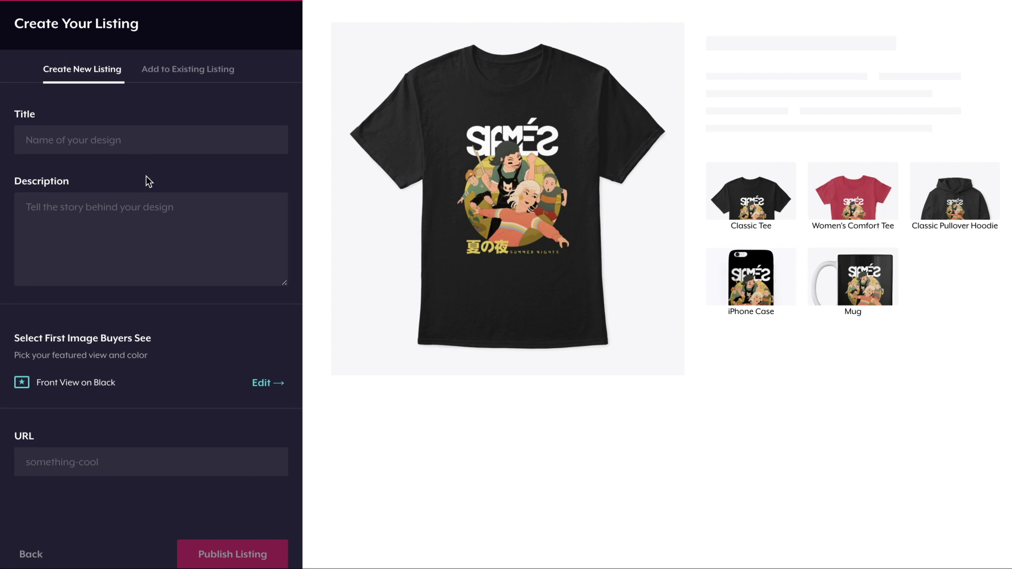
- Title the listing 'Summer Nights' and describe it as 'My first design!'
{"action": "left_click", "coordinate": [170, 202]}
{"action": "type", "text": "Summer"}
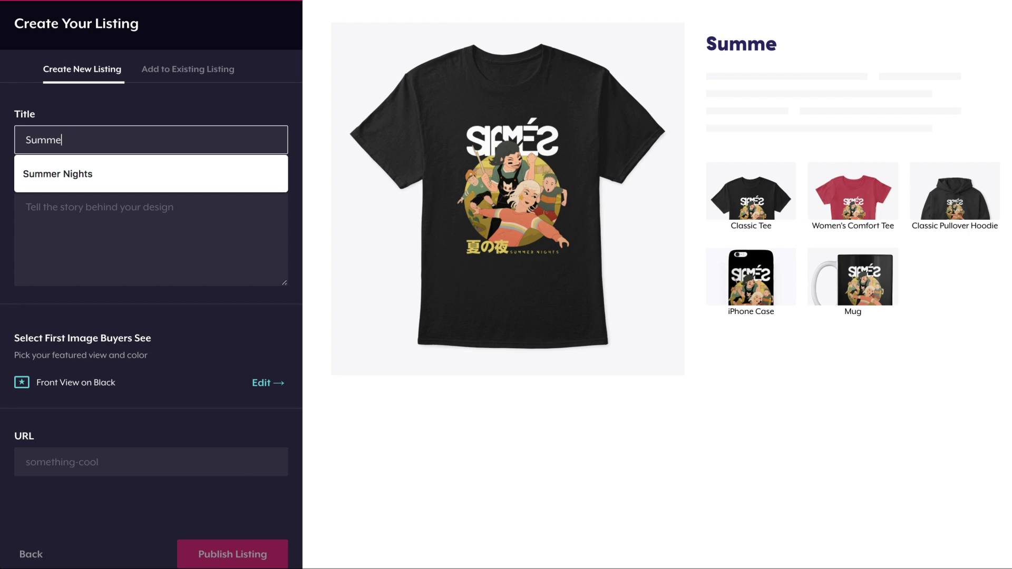
{"action": "left_click", "coordinate": [131, 172]}
{"action": "left_click", "coordinate": [120, 246]}
{"action": "type", "text": "My"}
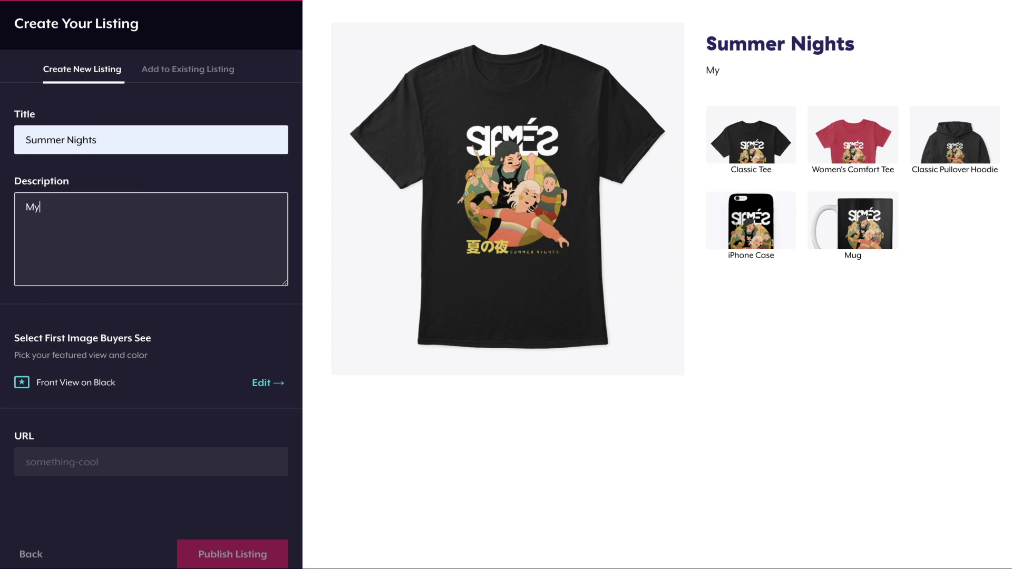
{"action": "type", "text": " first design!"}
{"action": "scroll", "coordinate": [151, 285], "scroll_direction": "down", "scroll_amount": 4}
{"action": "left_click_drag", "start_coordinate": [25, 264], "coordinate": [179, 267]}
{"action": "left_click", "coordinate": [118, 290]}
{"action": "scroll", "coordinate": [62, 359], "scroll_direction": "down", "scroll_amount": 1}
- Set the listing visibility to Public after trying Private and Unlisted
{"action": "left_click", "coordinate": [55, 366]}
{"action": "left_click", "coordinate": [50, 424]}
{"action": "left_click", "coordinate": [53, 366]}
{"action": "left_click", "coordinate": [51, 452]}
{"action": "left_click", "coordinate": [45, 374]}
{"action": "left_click", "coordinate": [47, 399]}
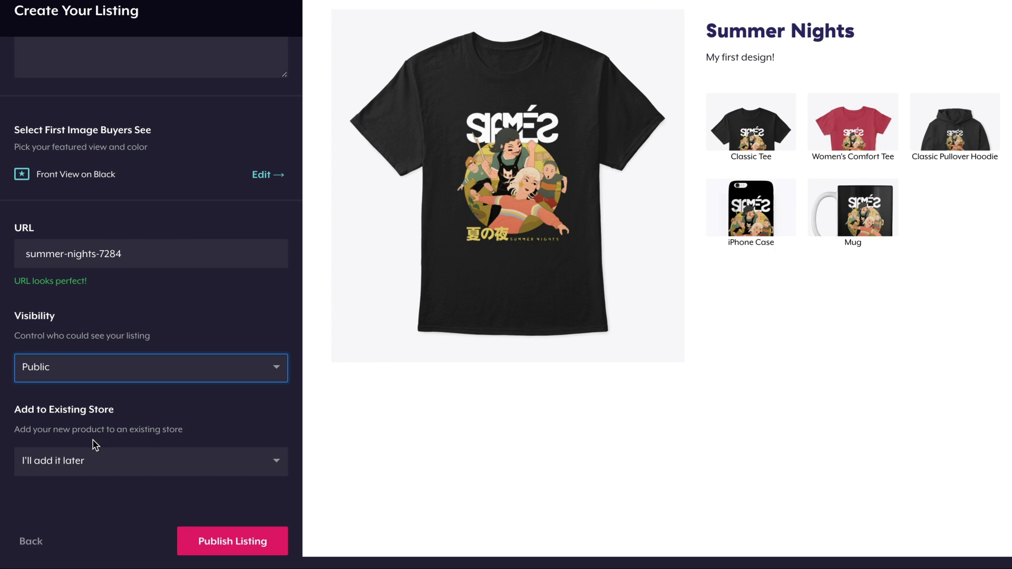